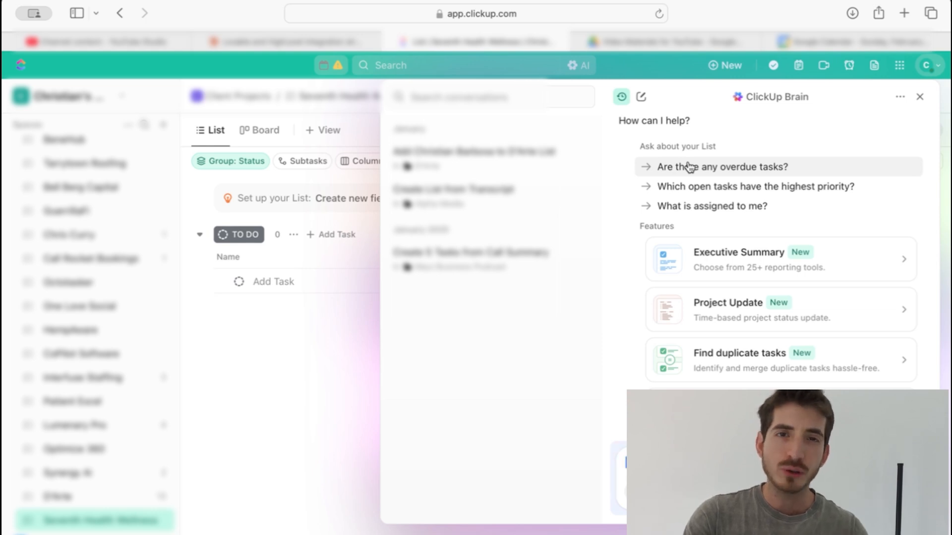
Copy the AI-generated summary of the consulting call recording in Fathom.
{"action": "key", "text": "super+Tab"}
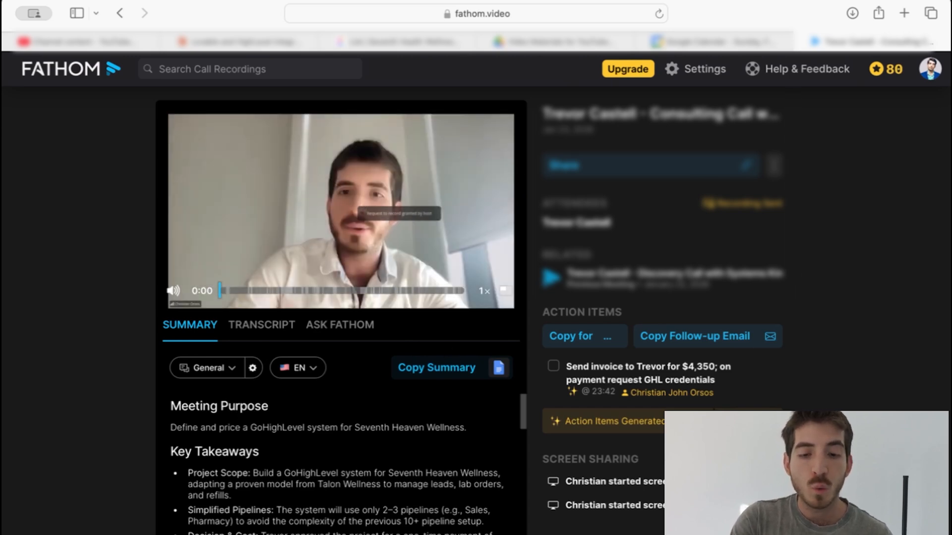
{"action": "left_click", "coordinate": [50, 239]}
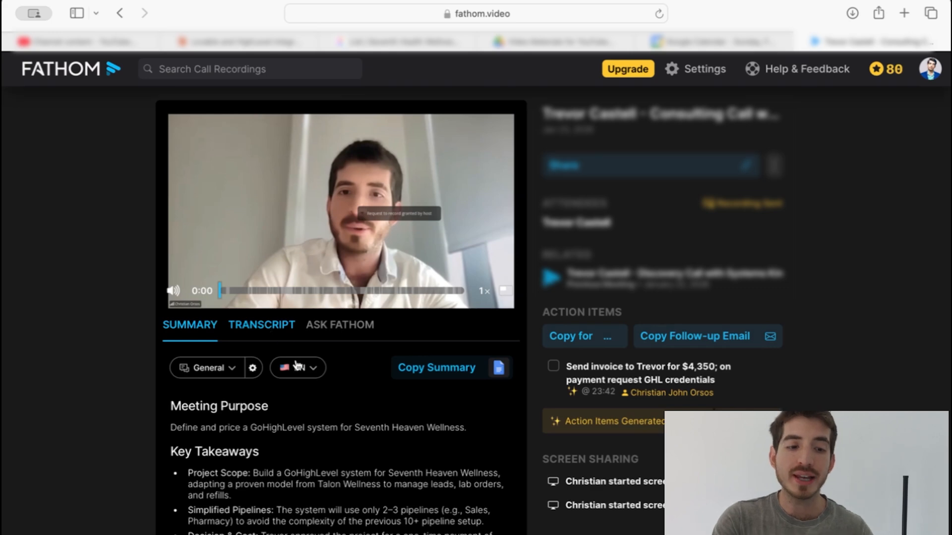
{"action": "left_click", "coordinate": [428, 371]}
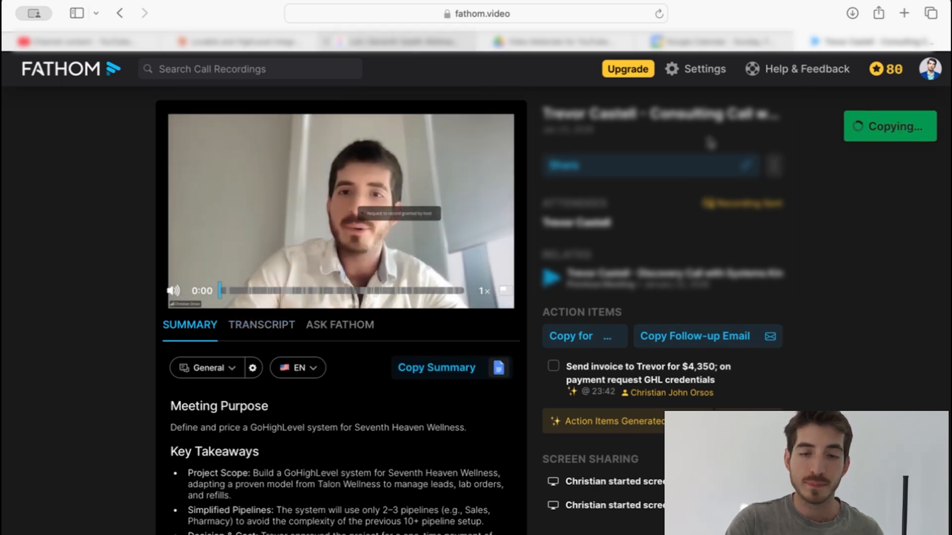
Switch to ClickUp, write a ClickUp Brain prompt that works from the call summary, and paste the copied summary below it.
{"action": "left_click", "coordinate": [397, 42]}
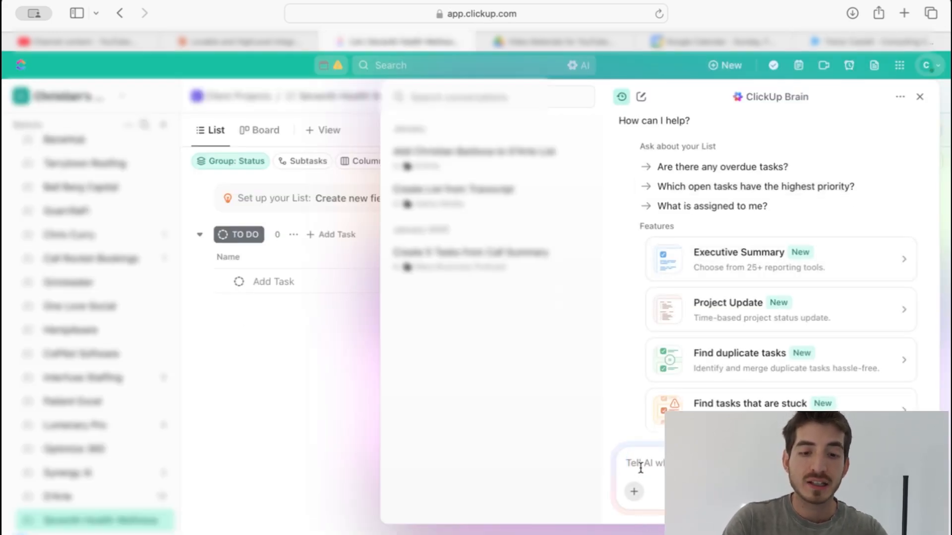
{"action": "type", "text": "Based o"}
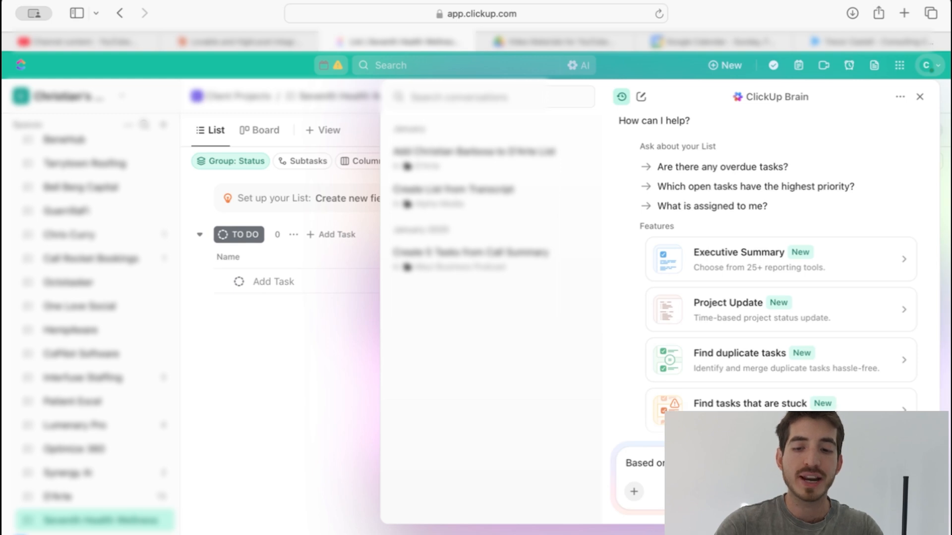
{"action": "type", "text": "me the t"}
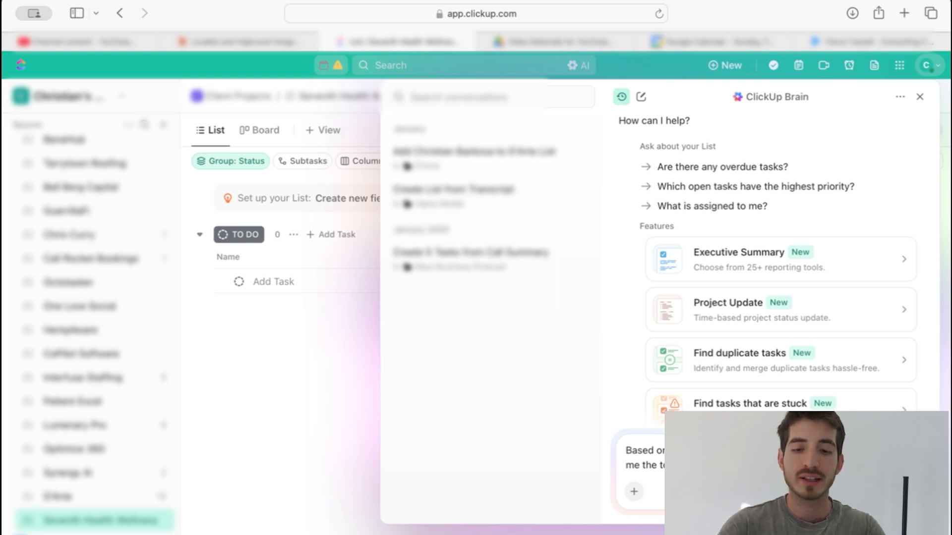
{"action": "key", "text": "shift+Return"}
{"action": "key", "text": "super+v"}
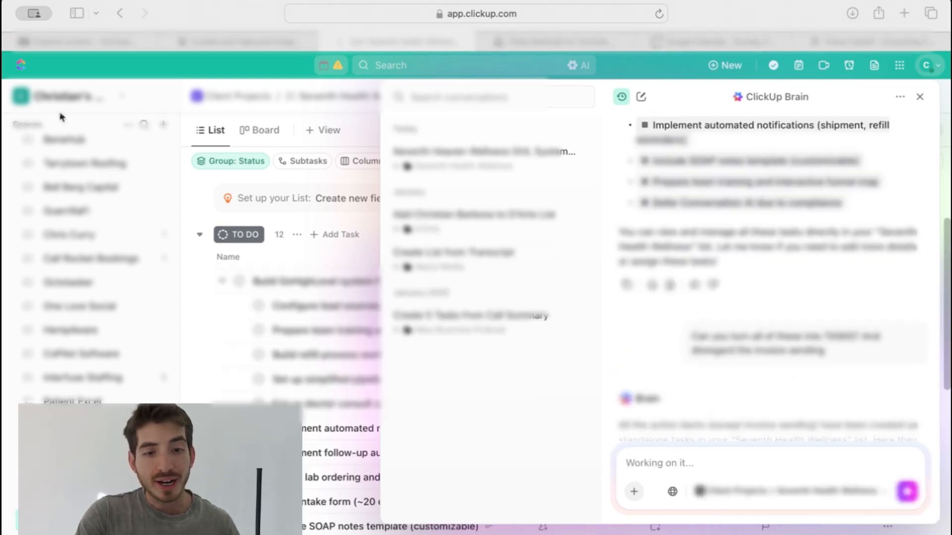
Review ClickUp Brain's replies and the tasks they list for the Seventh Health Wellness project.
{"action": "left_click", "coordinate": [55, 114]}
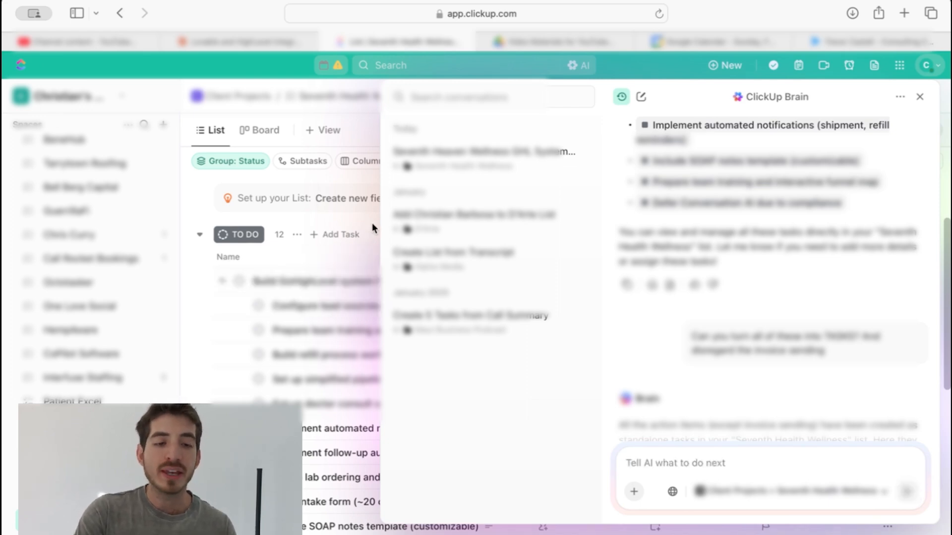
{"action": "scroll", "coordinate": [794, 265], "scroll_direction": "up", "scroll_amount": 4}
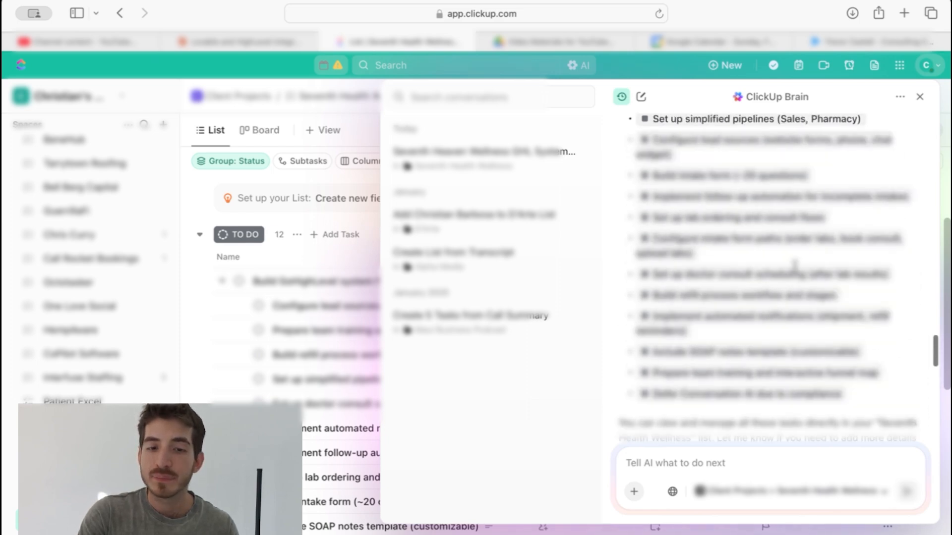
{"action": "scroll", "coordinate": [795, 265], "scroll_direction": "up", "scroll_amount": 4}
{"action": "scroll", "coordinate": [721, 315], "scroll_direction": "down", "scroll_amount": 9}
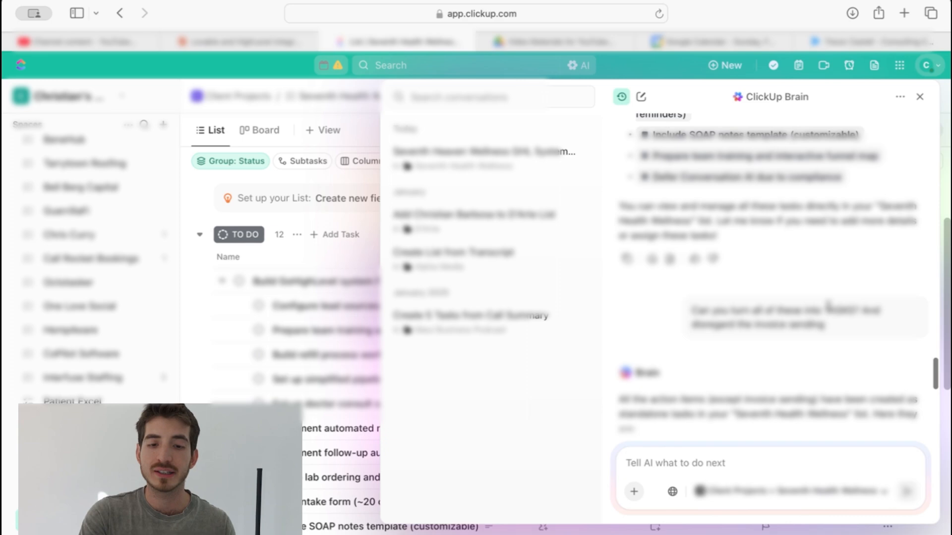
{"action": "scroll", "coordinate": [802, 314], "scroll_direction": "down", "scroll_amount": 5}
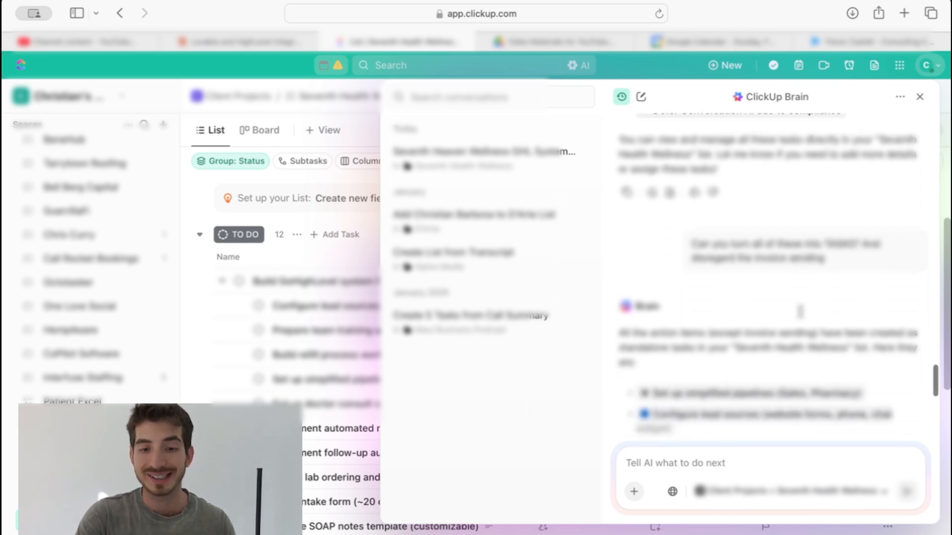
{"action": "scroll", "coordinate": [802, 316], "scroll_direction": "down", "scroll_amount": 4}
{"action": "scroll", "coordinate": [802, 313], "scroll_direction": "up", "scroll_amount": 2}
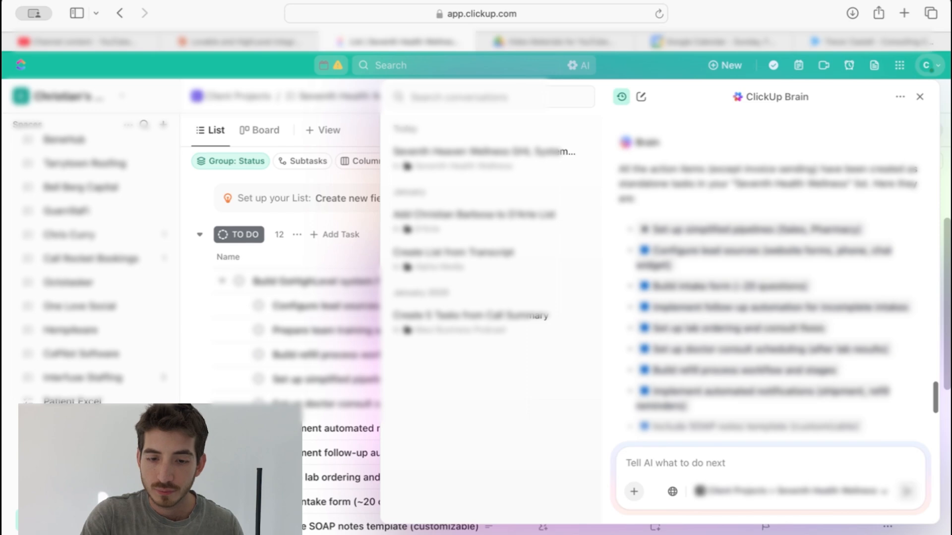
{"action": "key", "text": "super+Tab"}
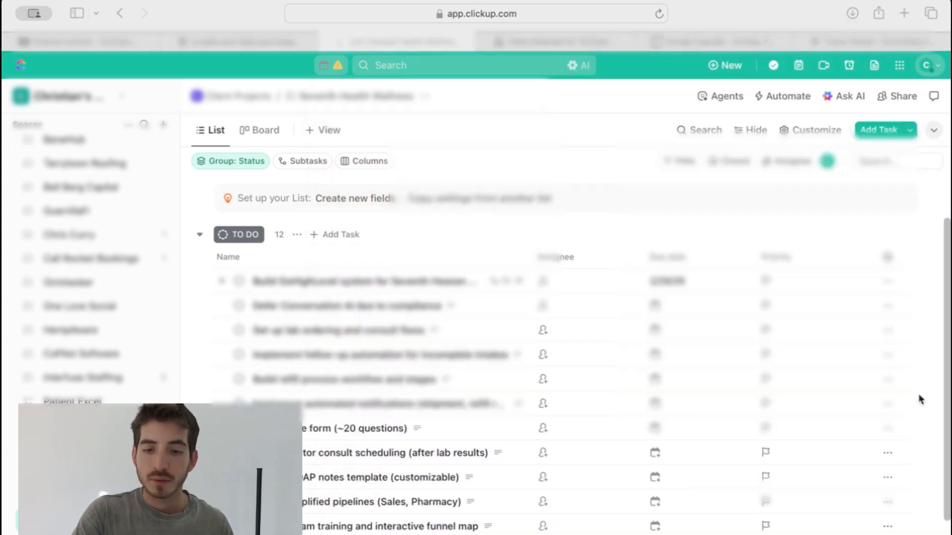
Reload the project list and check the parent "Build GoHighLevel system" task and its subtasks against the standalone tasks.
{"action": "left_click", "coordinate": [928, 338]}
{"action": "left_click", "coordinate": [223, 282]}
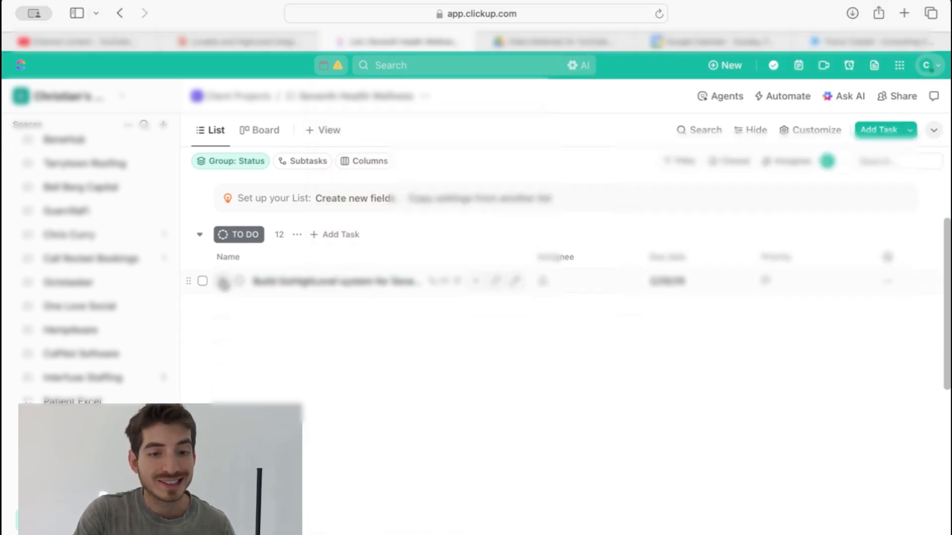
{"action": "left_click", "coordinate": [223, 282]}
{"action": "left_click", "coordinate": [659, 13]}
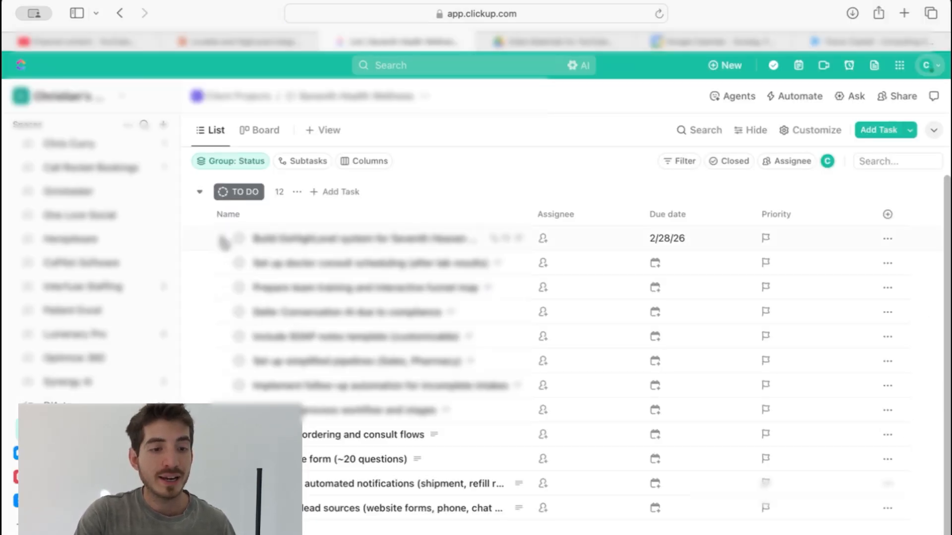
{"action": "left_click", "coordinate": [223, 242]}
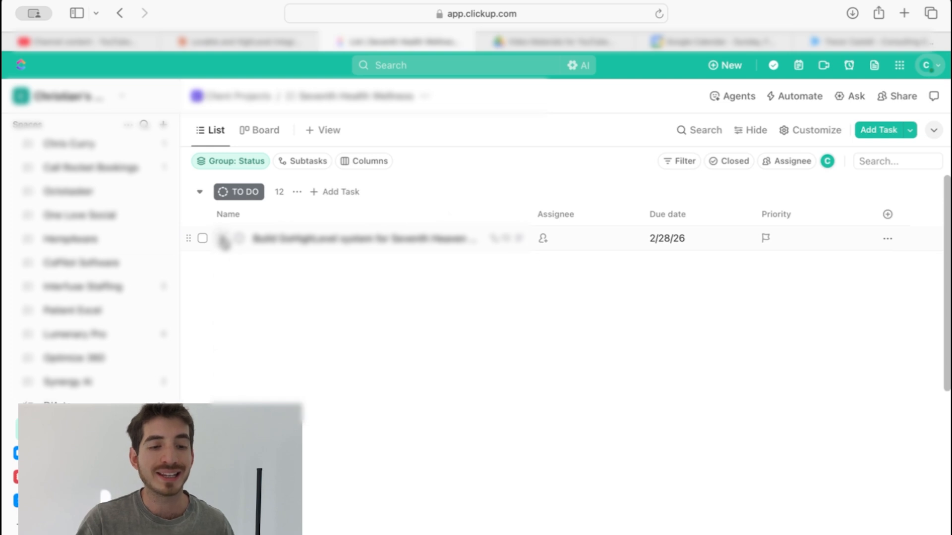
{"action": "left_click", "coordinate": [224, 242]}
{"action": "scroll", "coordinate": [347, 319], "scroll_direction": "down", "scroll_amount": 2}
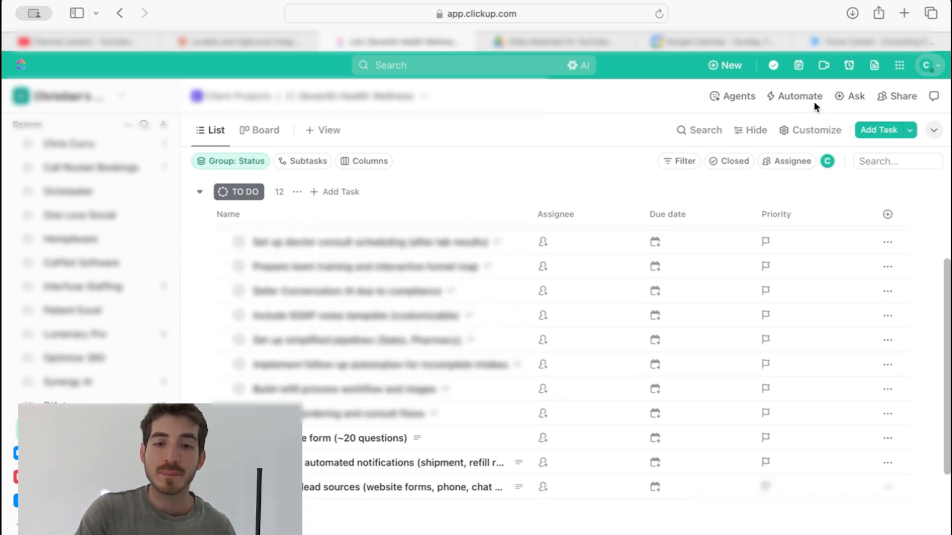
Ask ClickUp Brain to delete the one singular task with 12 subtasks and keep the other open 12 tasks.
{"action": "left_click", "coordinate": [852, 101]}
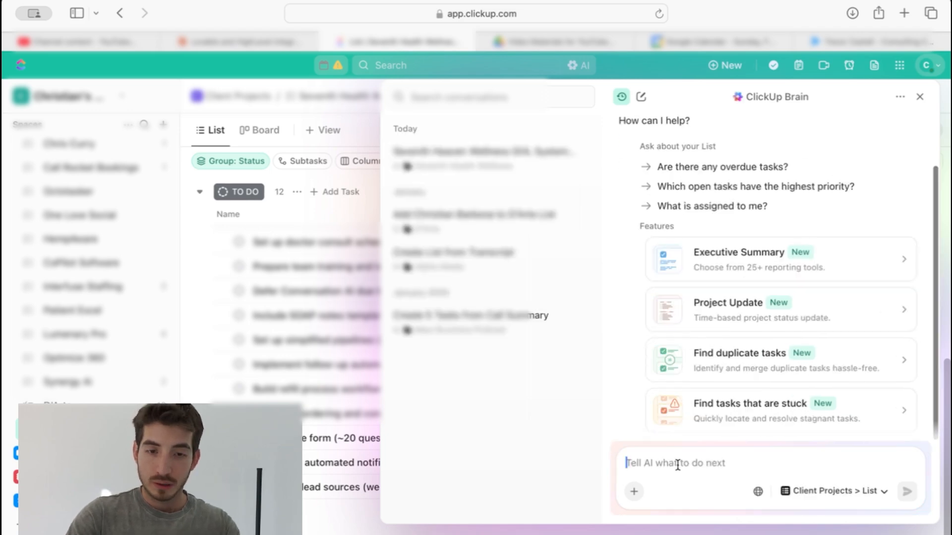
{"action": "type", "text": "S"}
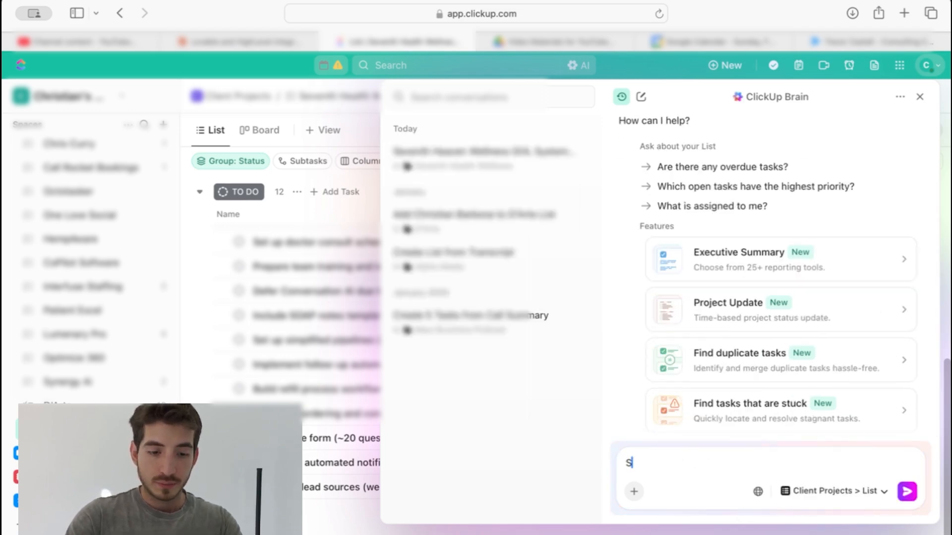
{"action": "type", "text": "o there's "}
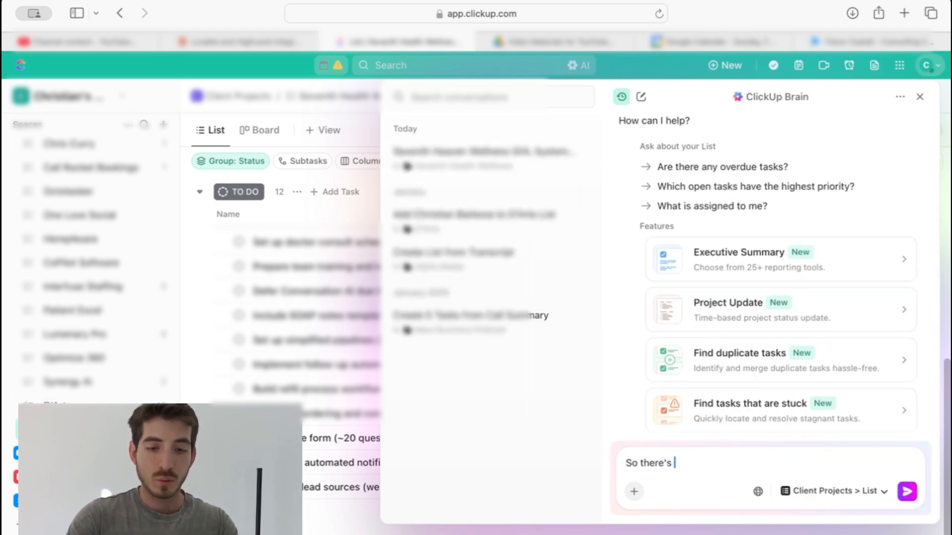
{"action": "type", "text": "still one singular task w"}
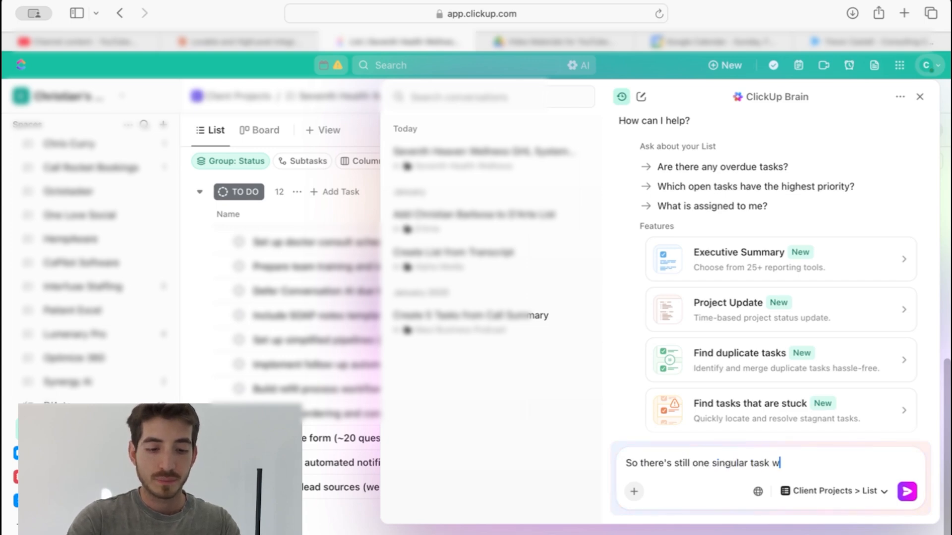
{"action": "type", "text": "ith 12 subt"}
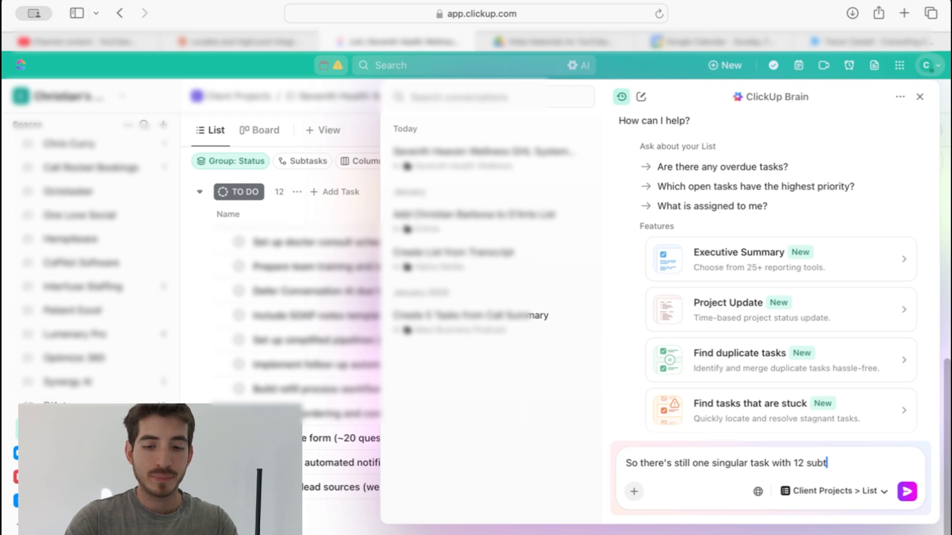
{"action": "type", "text": "asks. Delete"}
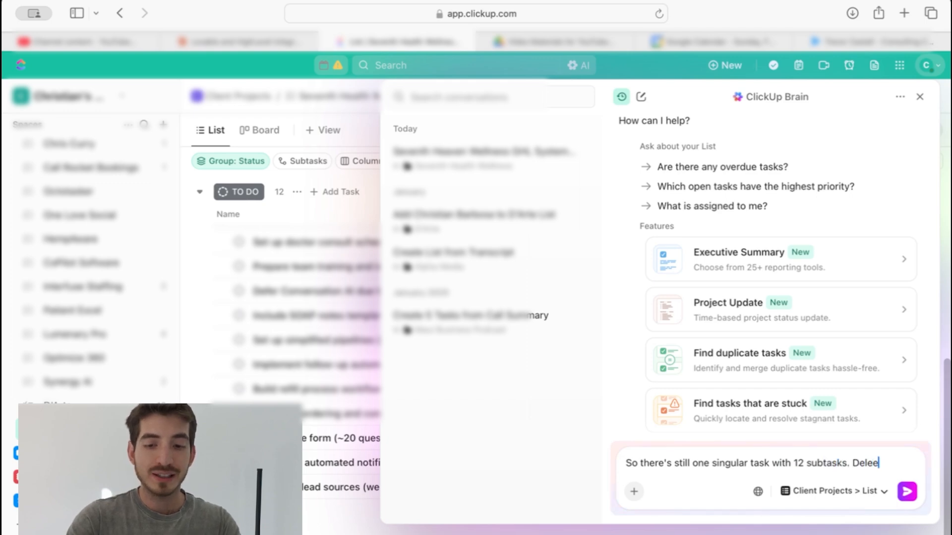
{"action": "type", "text": " that pleas"}
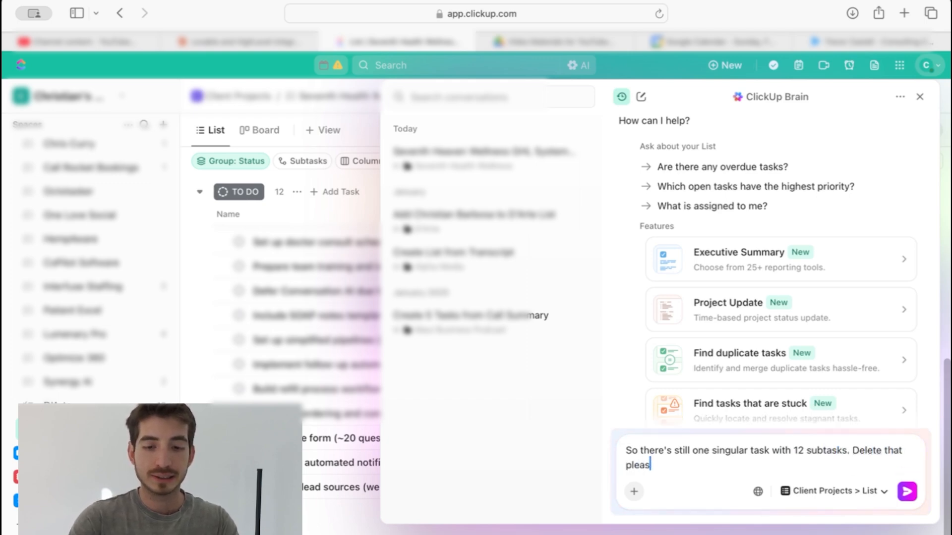
{"action": "type", "text": "e. And keep "}
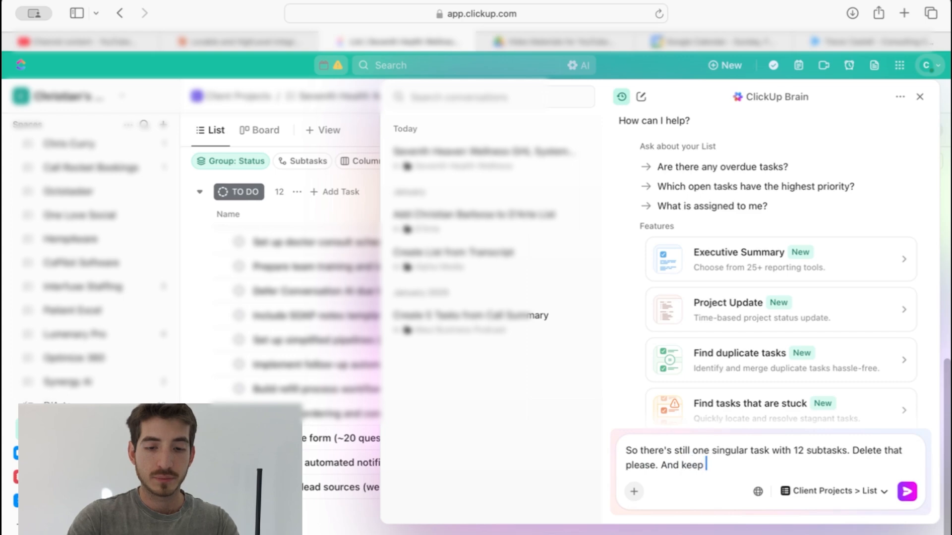
{"action": "type", "text": "the other open 12 tasks"}
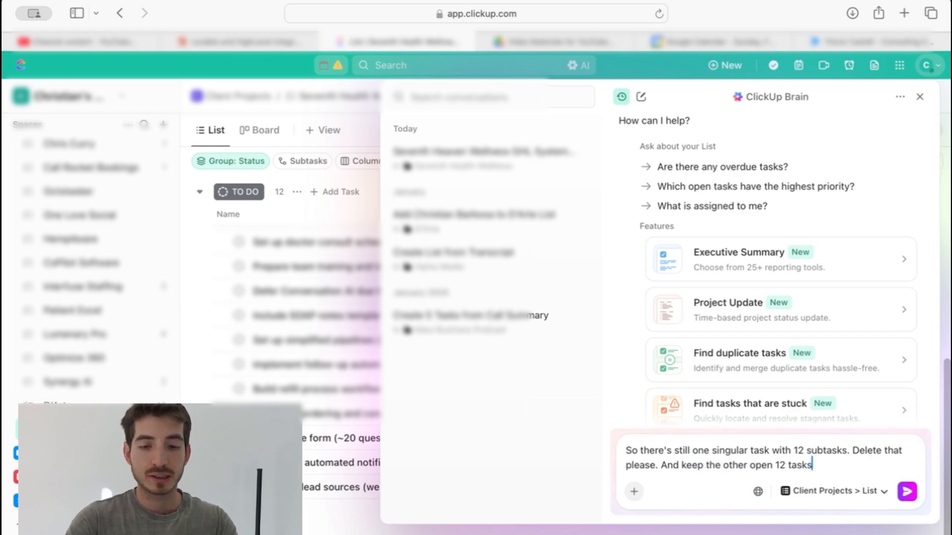
{"action": "key", "text": "Return"}
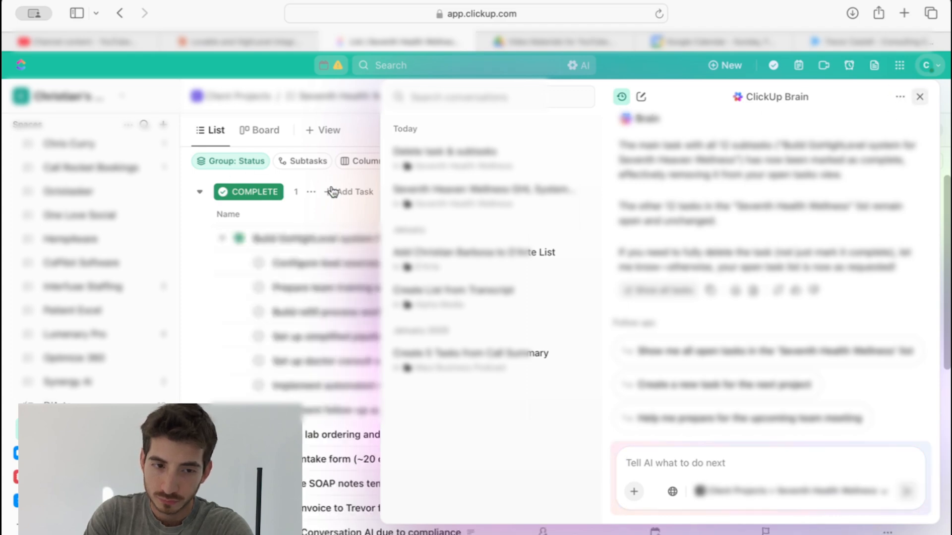
Close ClickUp Brain and delete the "Build GoHighLevel system" parent task from the Complete group.
{"action": "left_click", "coordinate": [919, 96]}
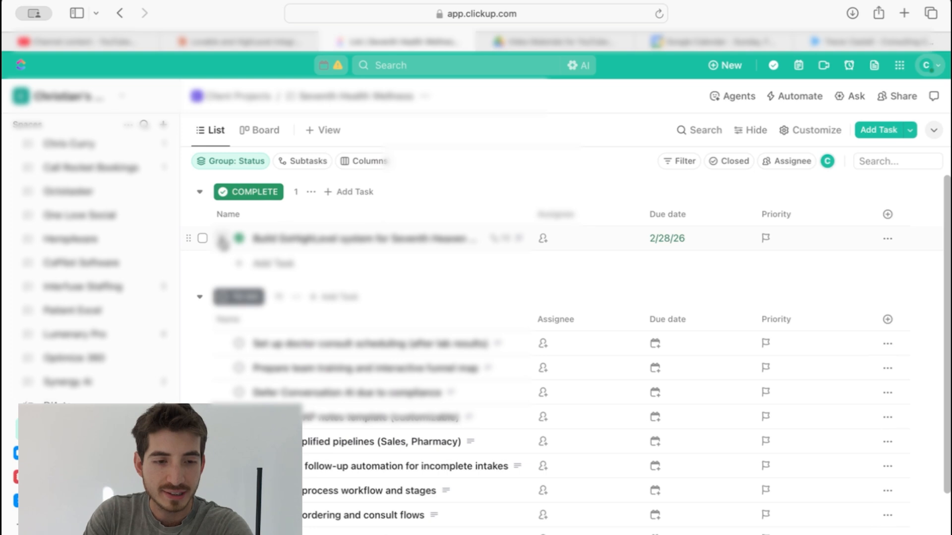
{"action": "scroll", "coordinate": [465, 369], "scroll_direction": "down", "scroll_amount": 2}
{"action": "scroll", "coordinate": [465, 370], "scroll_direction": "up", "scroll_amount": 2}
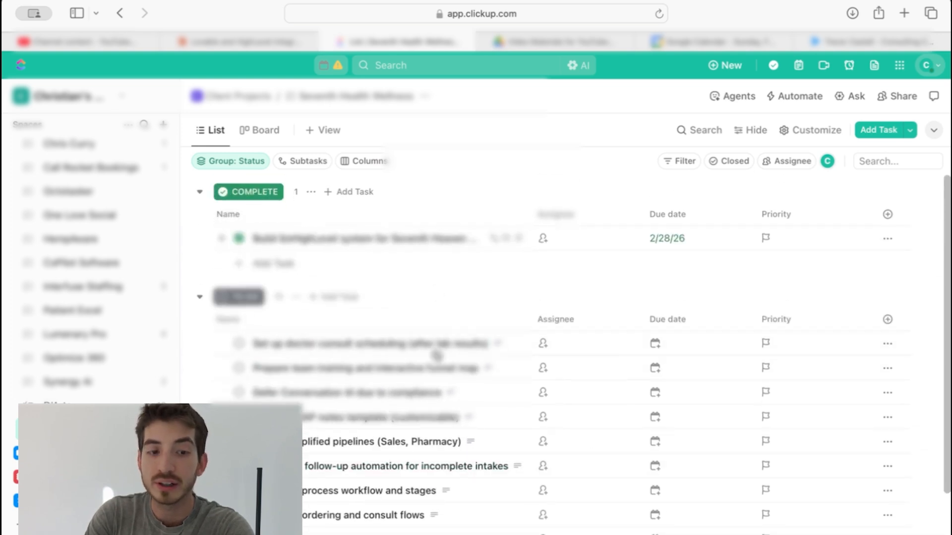
{"action": "scroll", "coordinate": [441, 357], "scroll_direction": "down", "scroll_amount": 2}
{"action": "scroll", "coordinate": [367, 443], "scroll_direction": "up", "scroll_amount": 2}
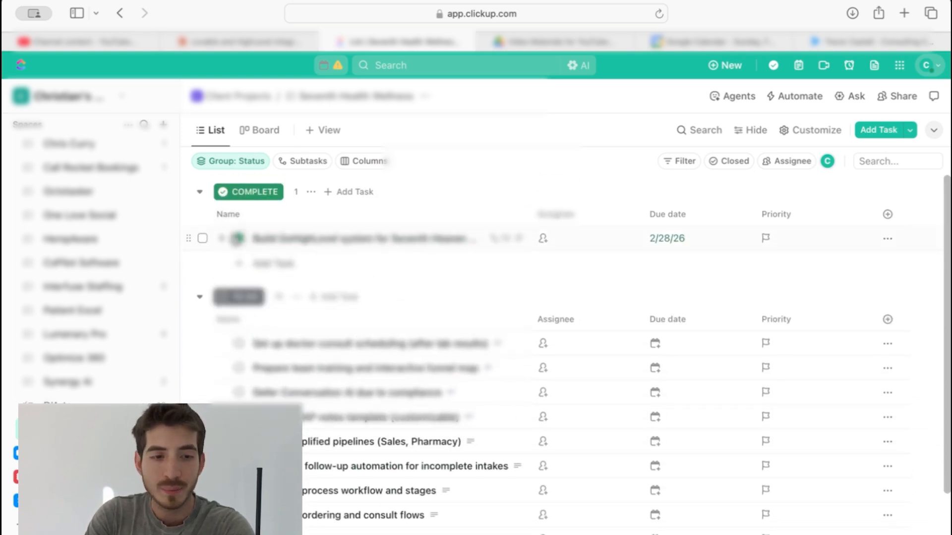
{"action": "left_click", "coordinate": [202, 238]}
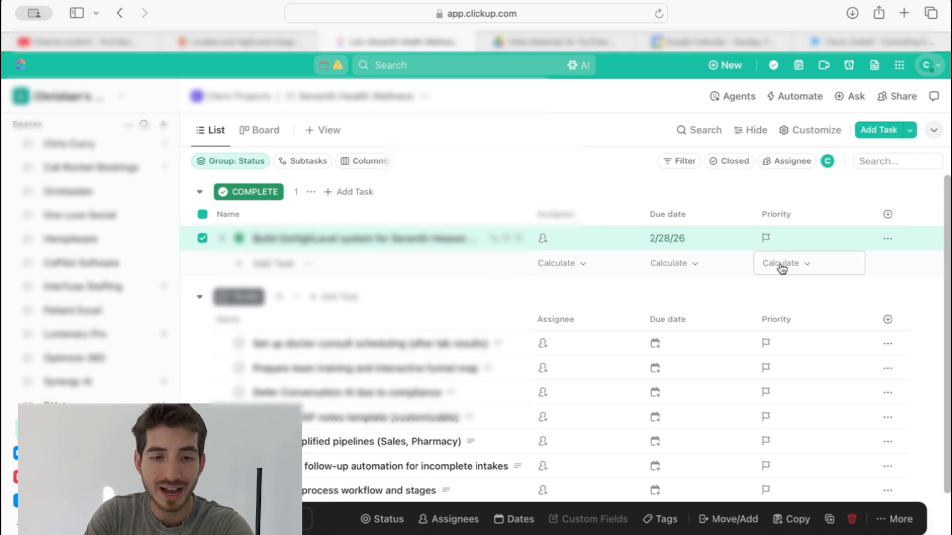
{"action": "left_click", "coordinate": [853, 520]}
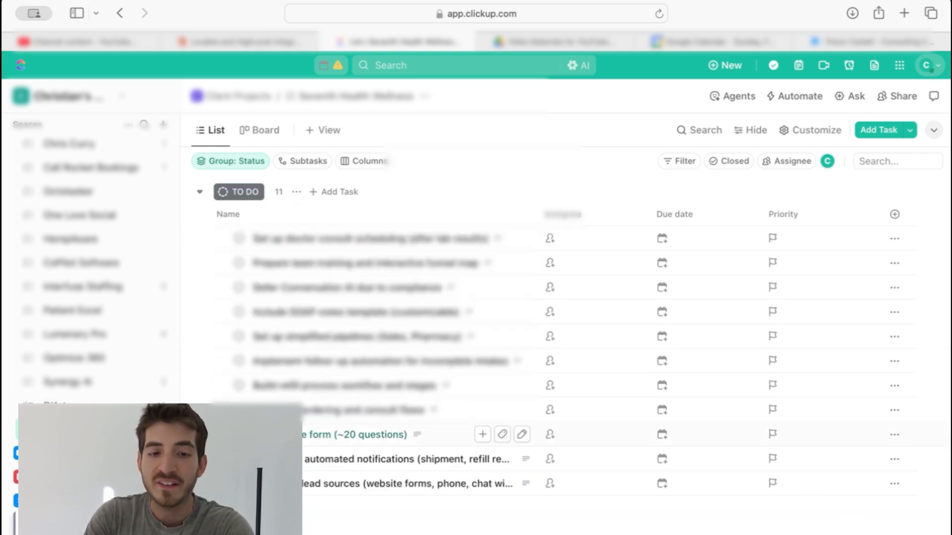
Open the "Set up doctor consult scheduling (after lab results)" task, examine its description and details, and close it.
{"action": "left_click", "coordinate": [348, 239]}
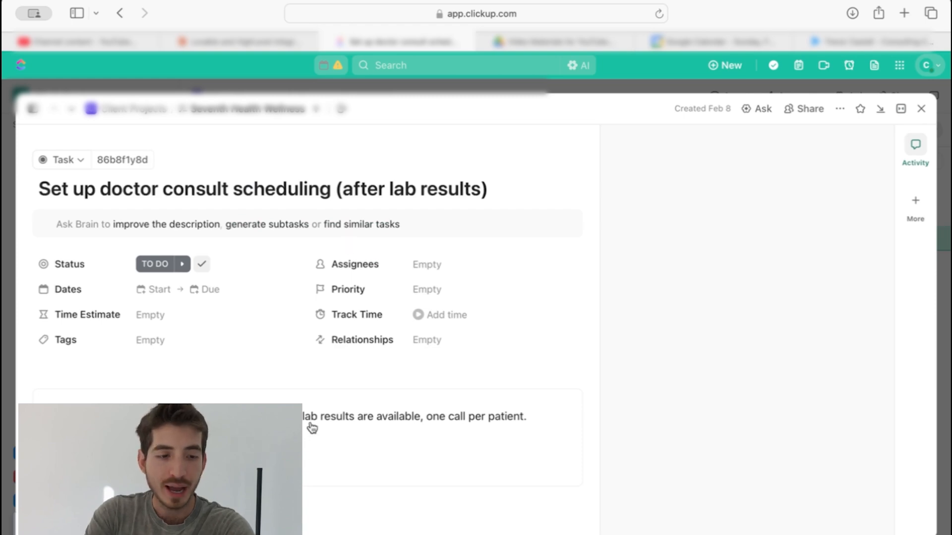
{"action": "scroll", "coordinate": [310, 426], "scroll_direction": "down", "scroll_amount": 5}
{"action": "scroll", "coordinate": [320, 335], "scroll_direction": "up", "scroll_amount": 5}
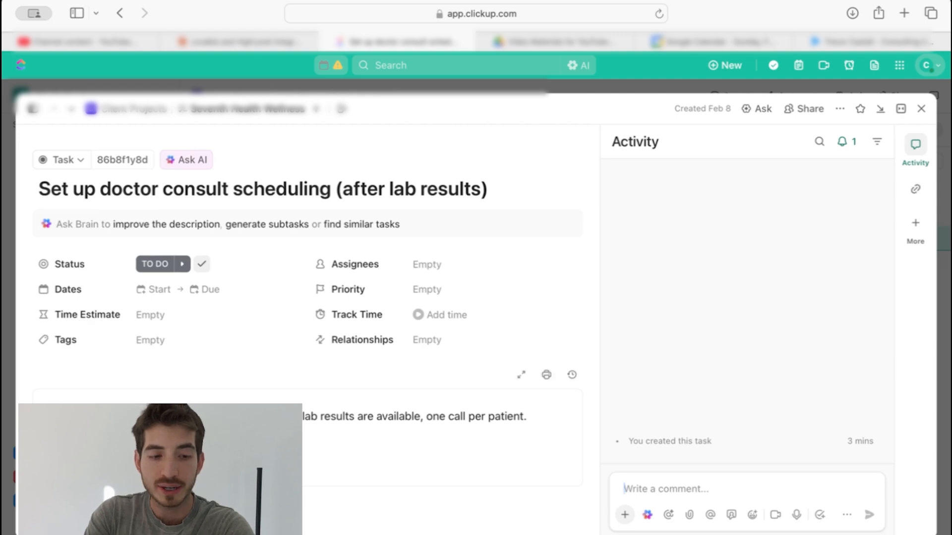
{"action": "left_click", "coordinate": [920, 109]}
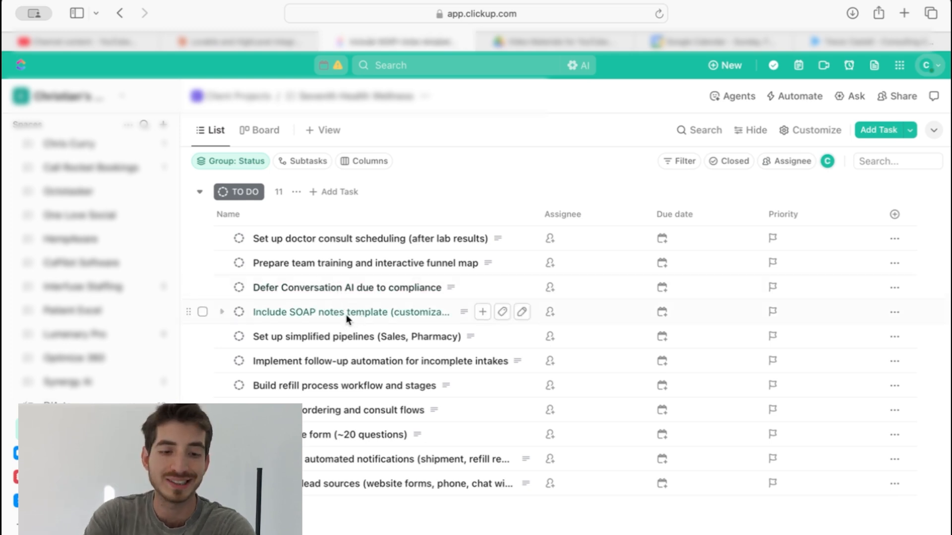
Open the "Include SOAP notes template (customizable)" task and examine its description, custom fields and attachments.
{"action": "key", "text": "super+Tab"}
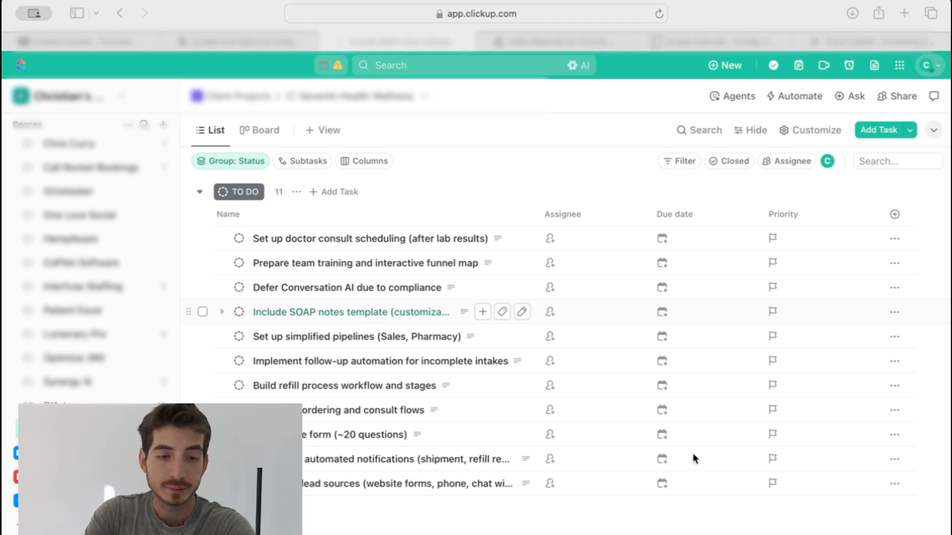
{"action": "left_click_drag", "start_coordinate": [409, 225], "coordinate": [392, 236]}
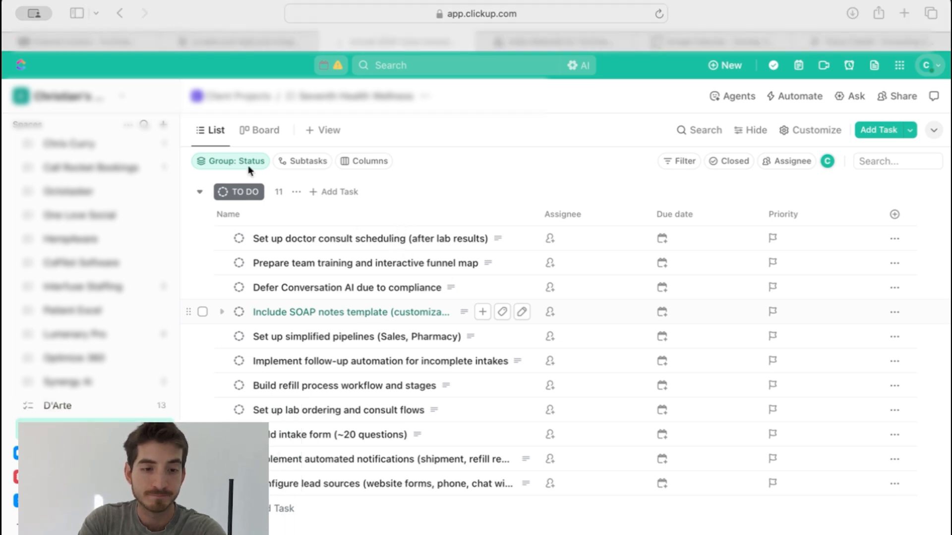
{"action": "left_click", "coordinate": [56, 140]}
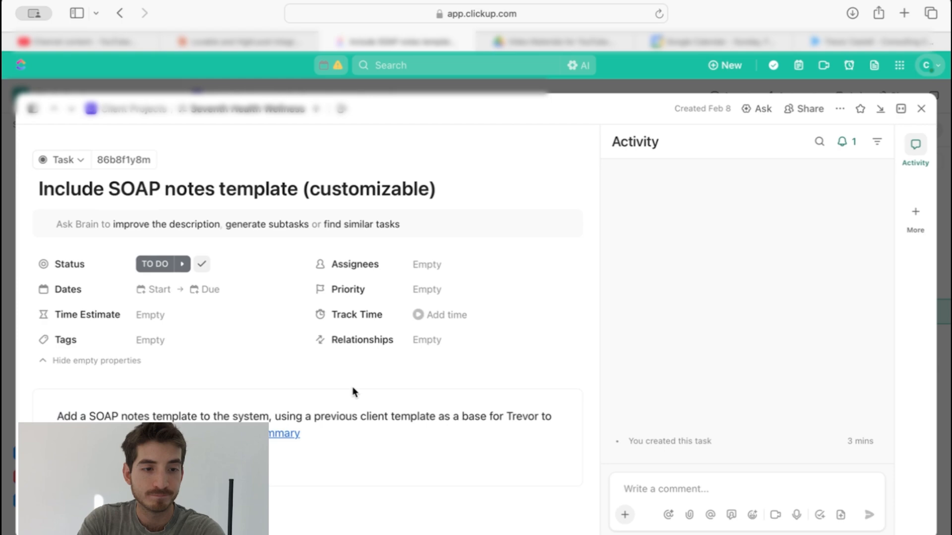
{"action": "scroll", "coordinate": [390, 426], "scroll_direction": "down", "scroll_amount": 5}
{"action": "scroll", "coordinate": [429, 417], "scroll_direction": "down", "scroll_amount": 1}
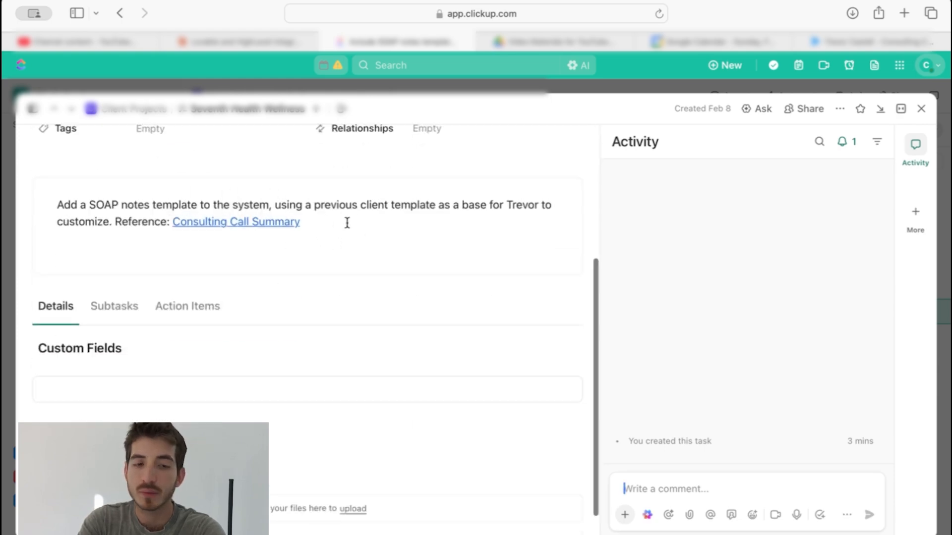
{"action": "scroll", "coordinate": [346, 221], "scroll_direction": "up", "scroll_amount": 4}
{"action": "scroll", "coordinate": [404, 197], "scroll_direction": "up", "scroll_amount": 3}
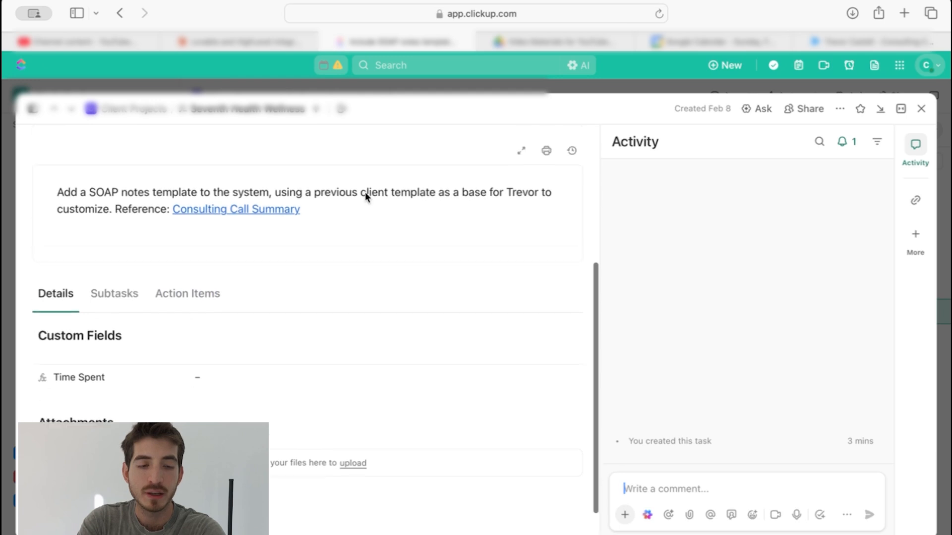